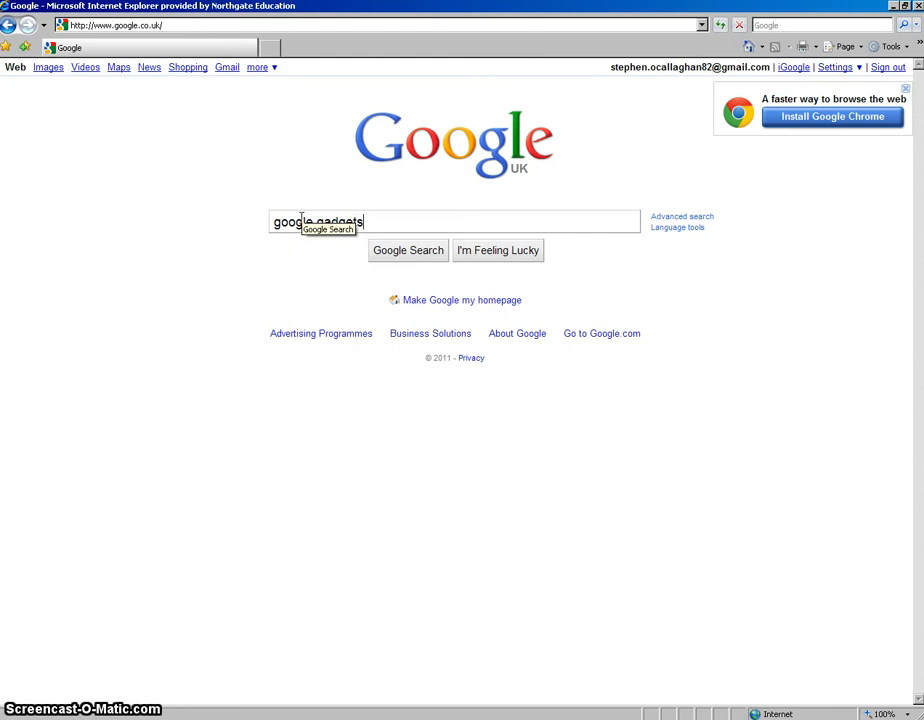
Search Google for "google gadgets" and open the "Google Gadgets For Your Webpage" result.
click(262, 163)
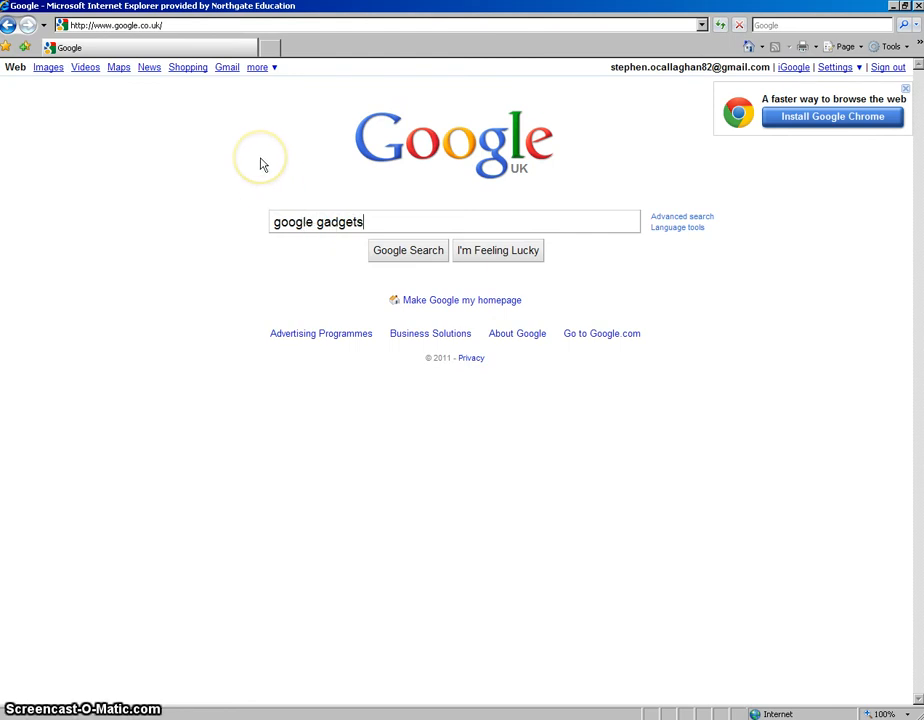
click(412, 257)
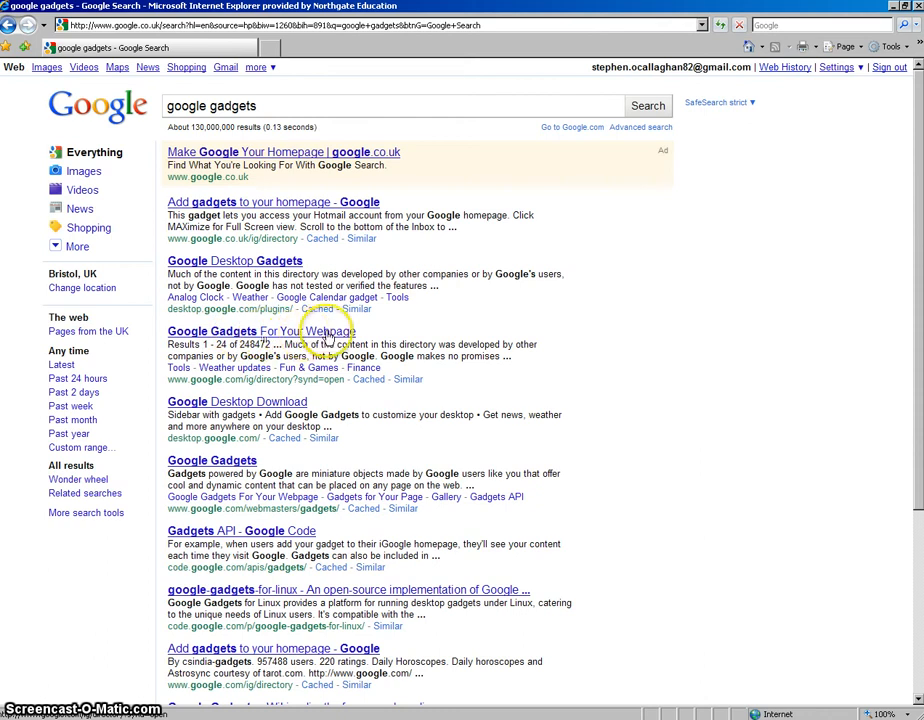
click(327, 335)
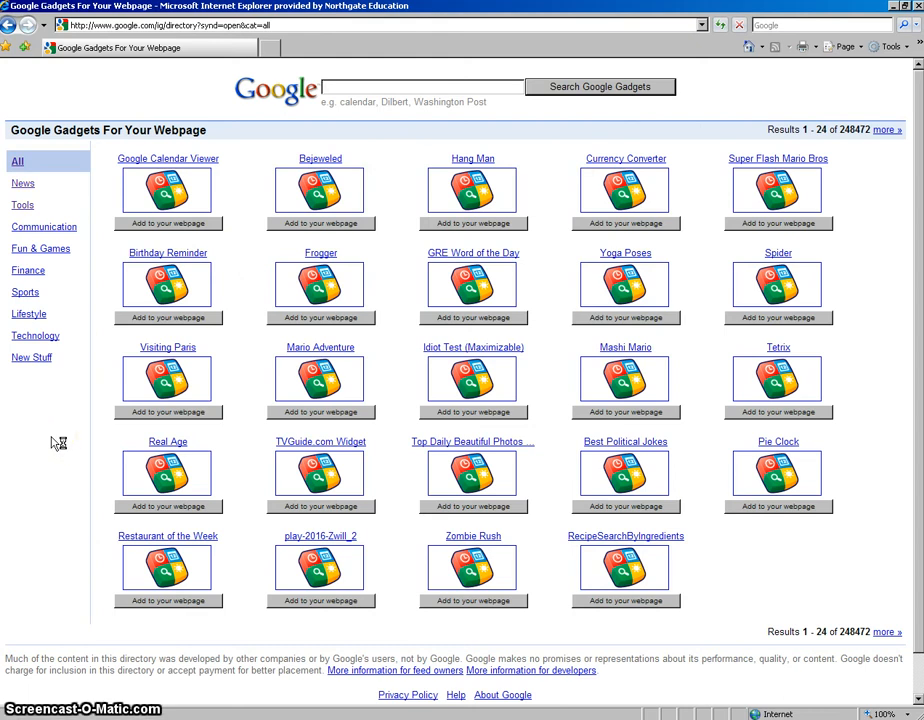
Open the Simply Calendar gadget from the Tools category and choose to add it to a webpage.
click(21, 206)
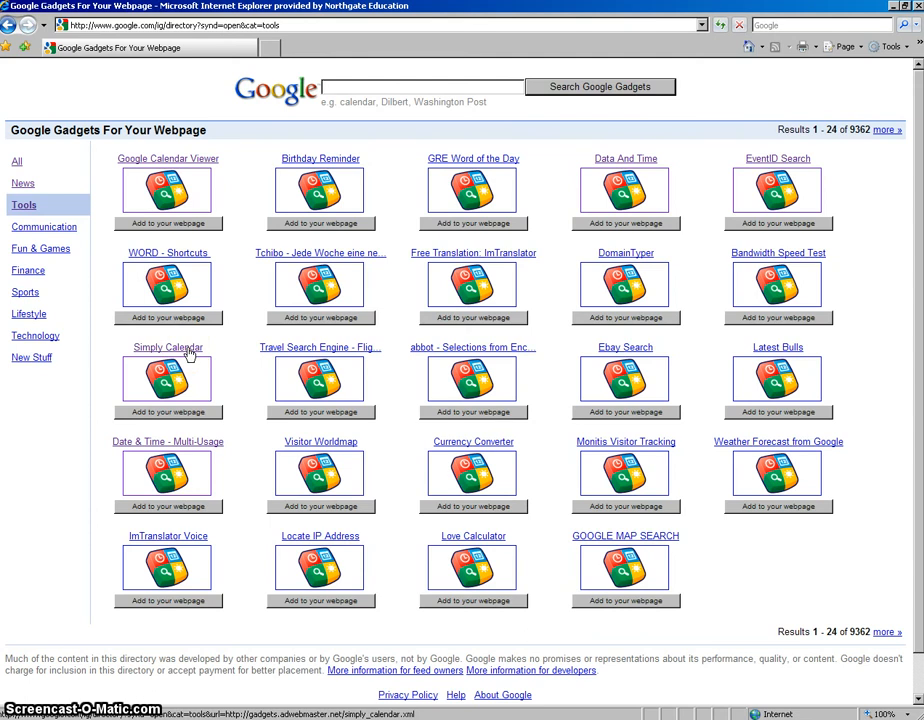
click(189, 352)
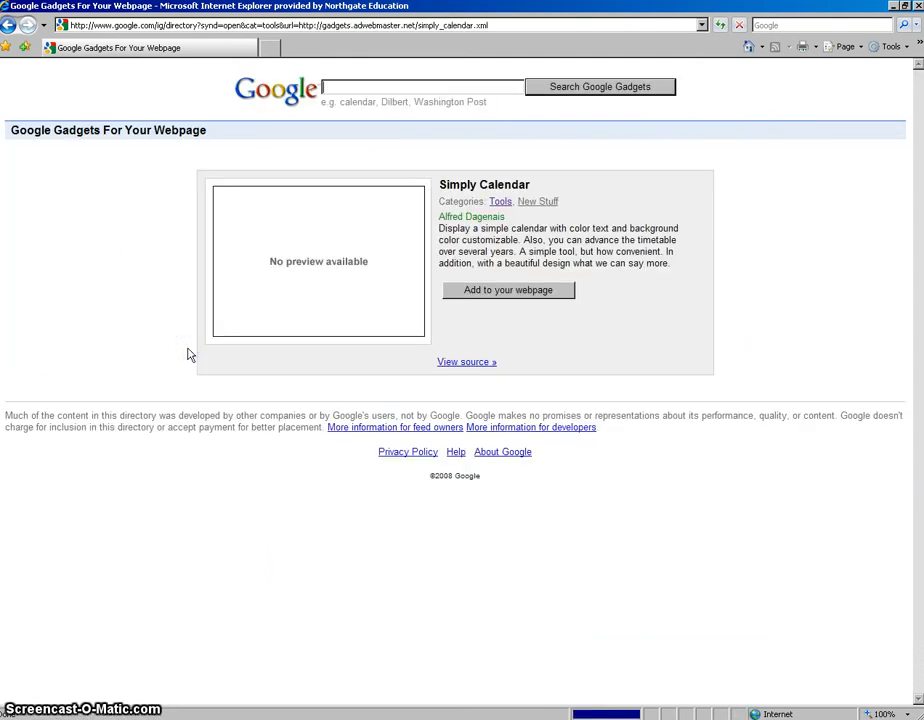
click(516, 294)
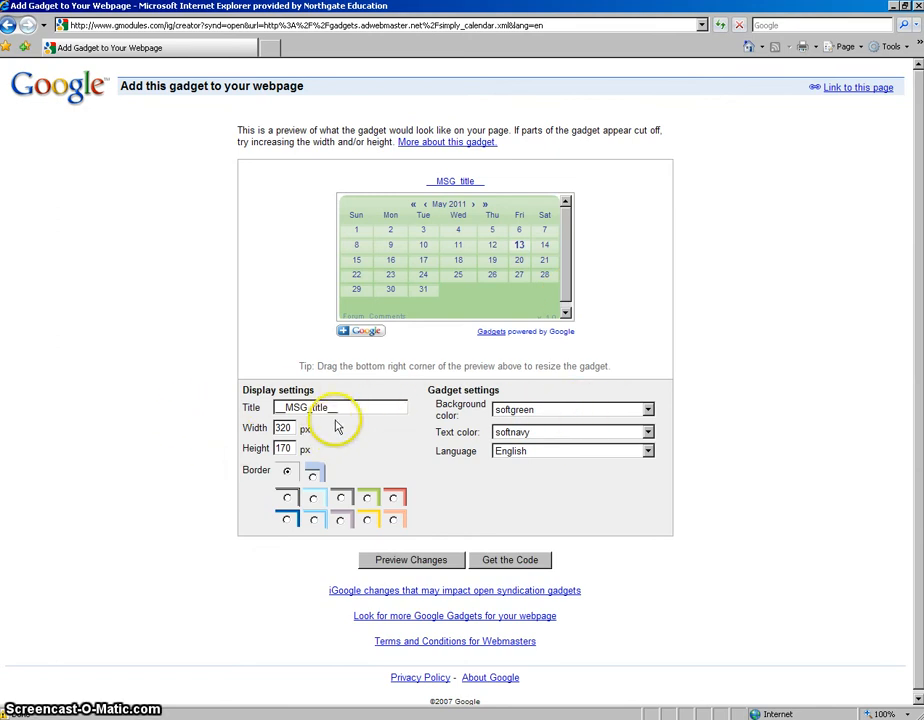
Set the gadget's title to "Ashton Towers Theme Park" and give it the dark blue border.
drag(346, 407, 241, 412)
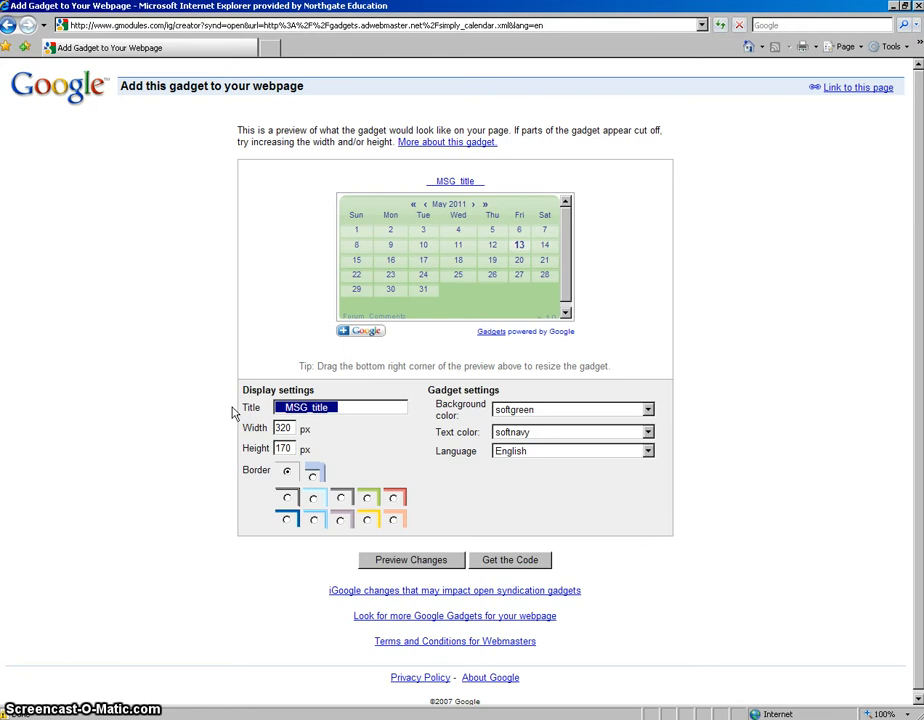
text(As)
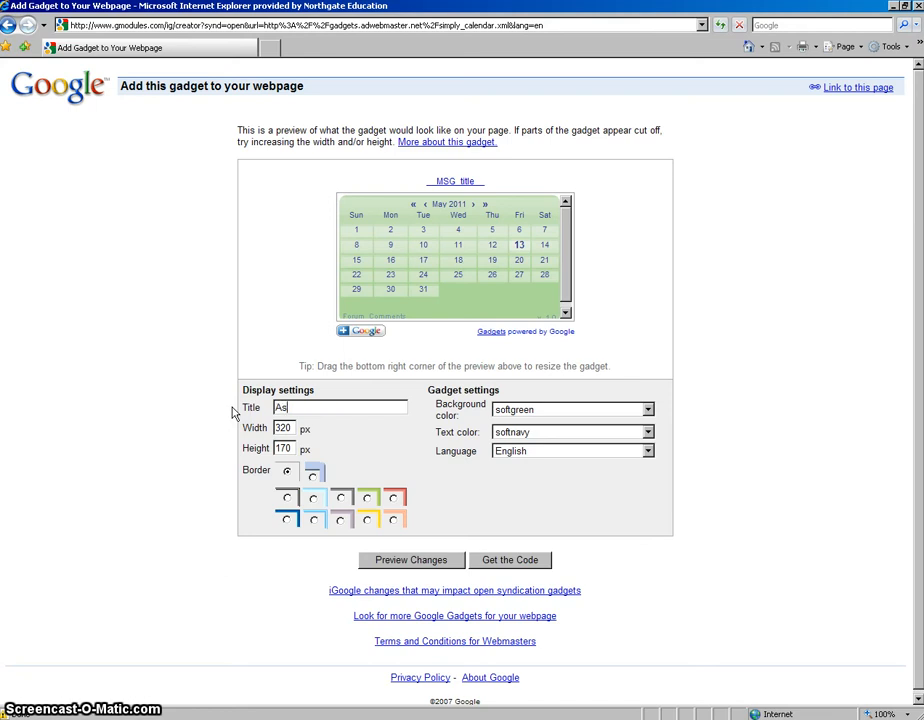
text(hton Towers T)
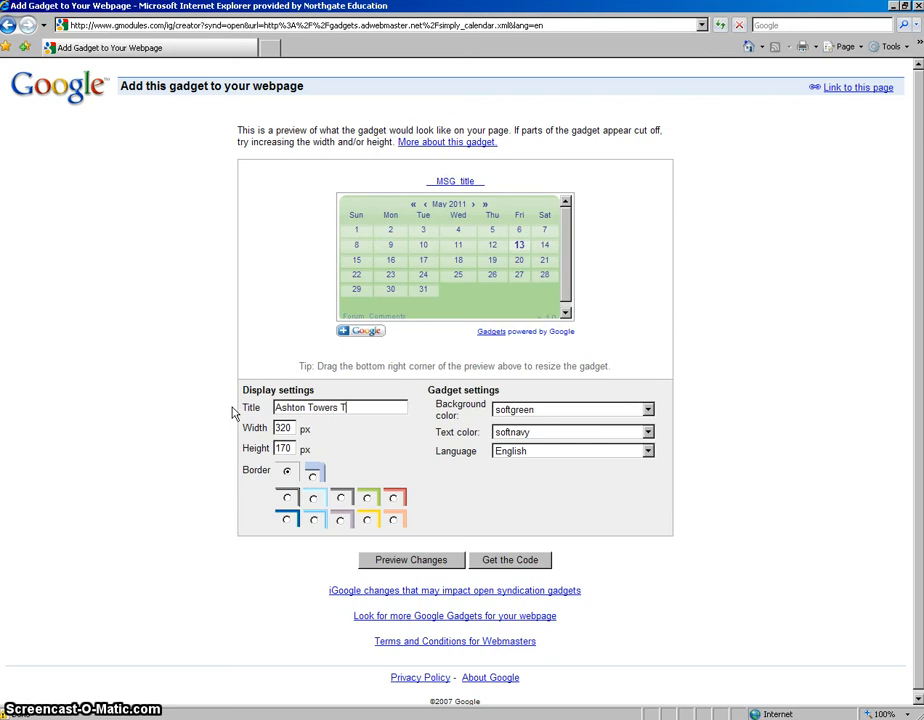
text(heme Park)
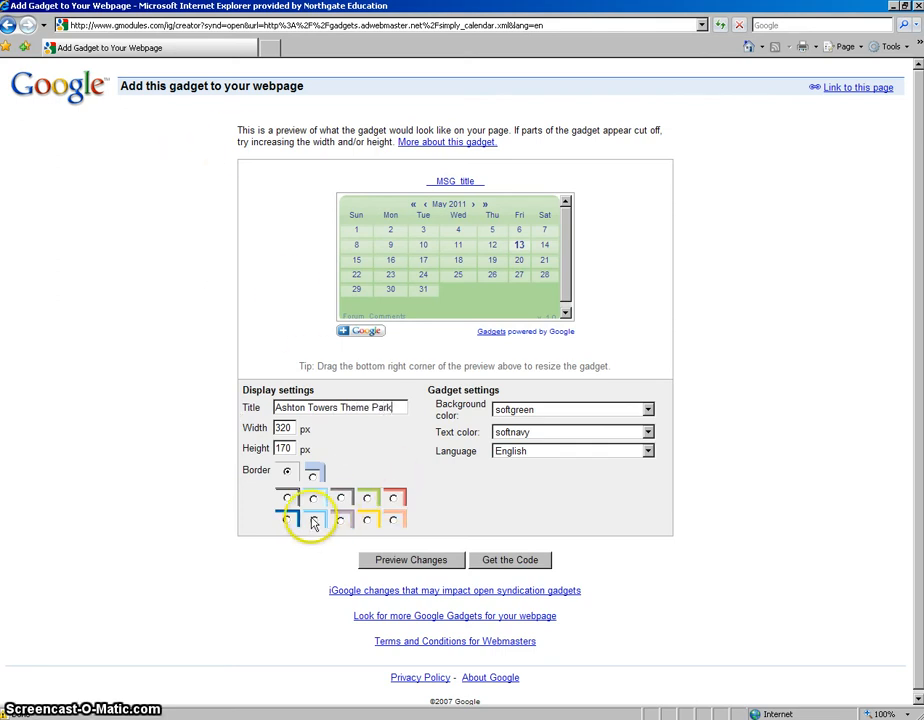
click(287, 521)
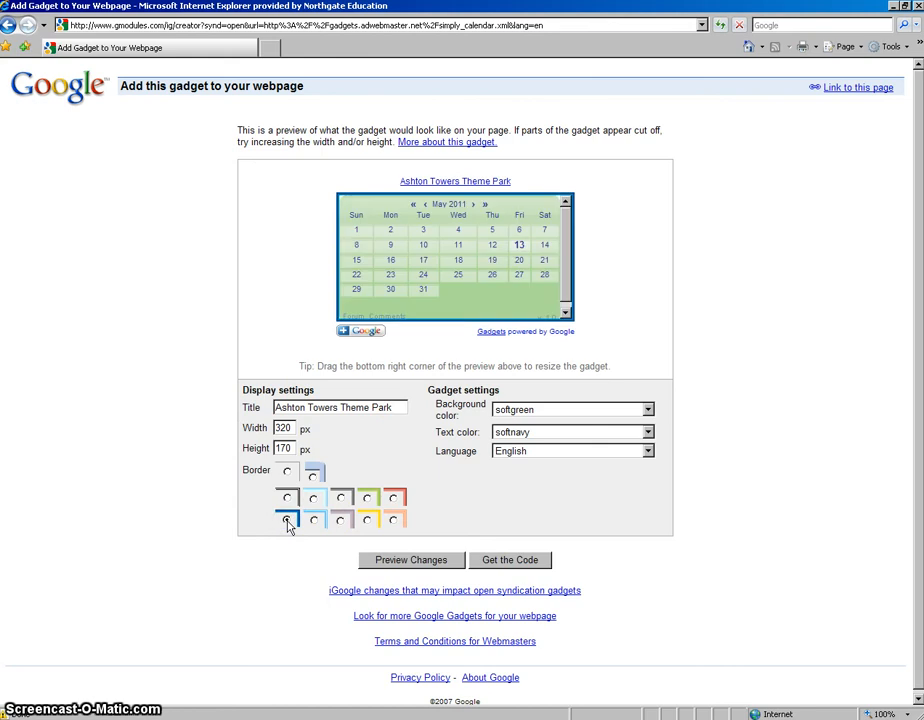
click(648, 410)
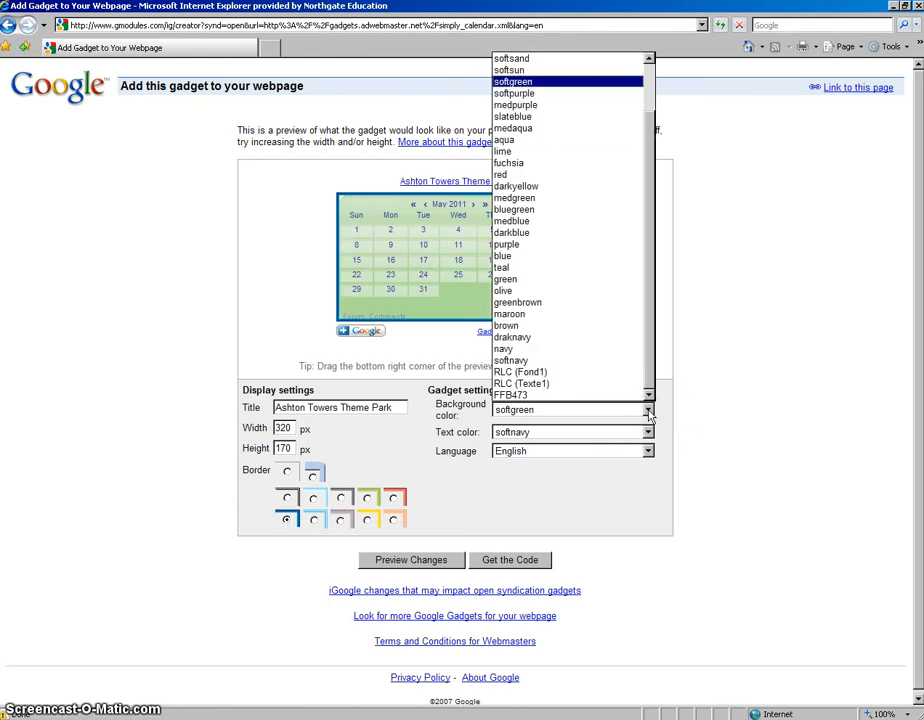
click(648, 410)
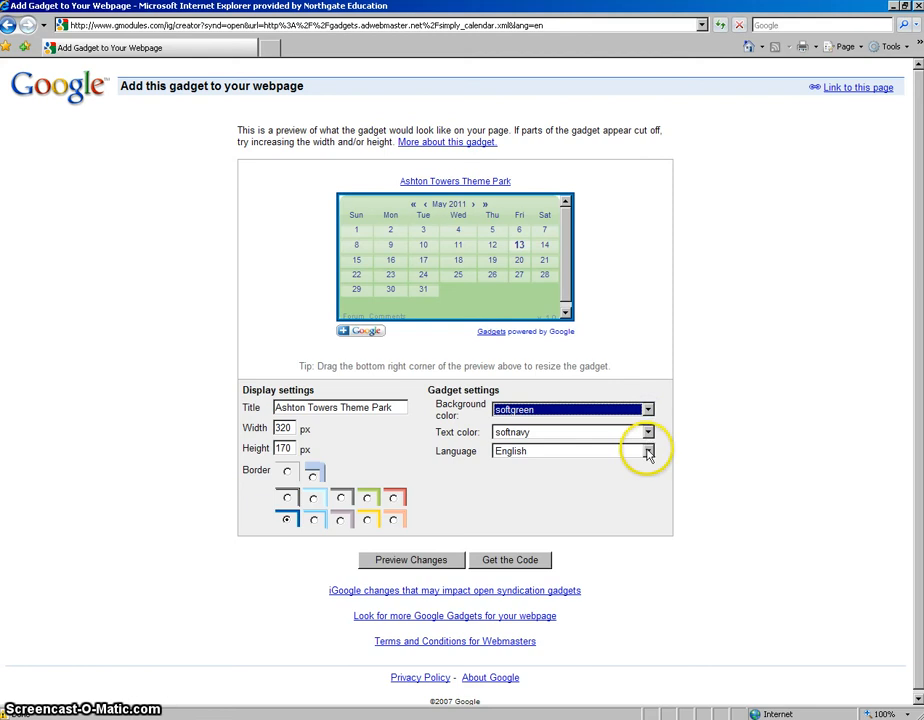
click(647, 453)
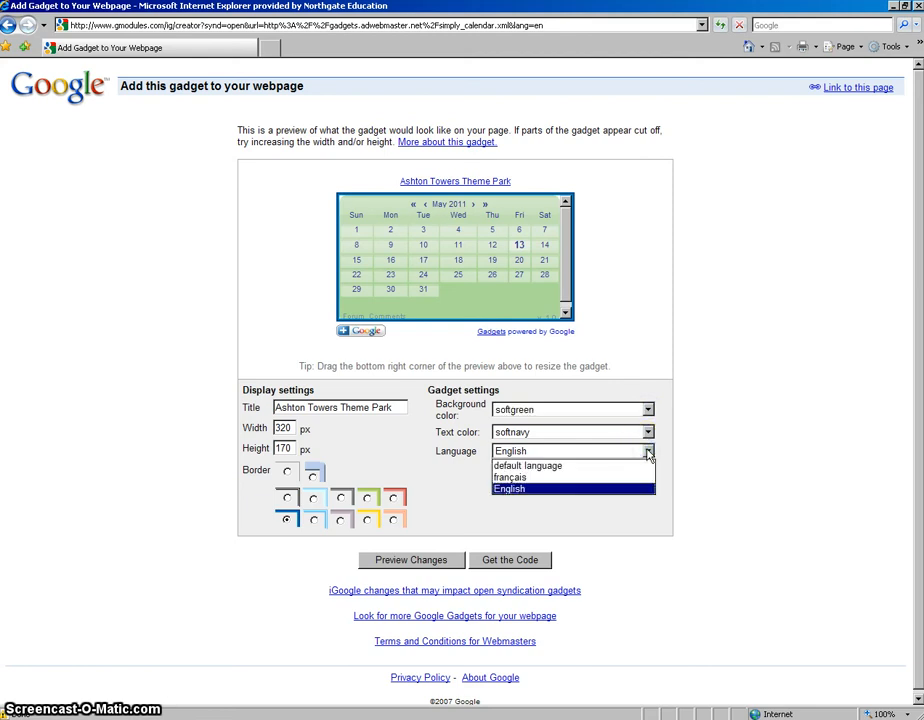
click(648, 455)
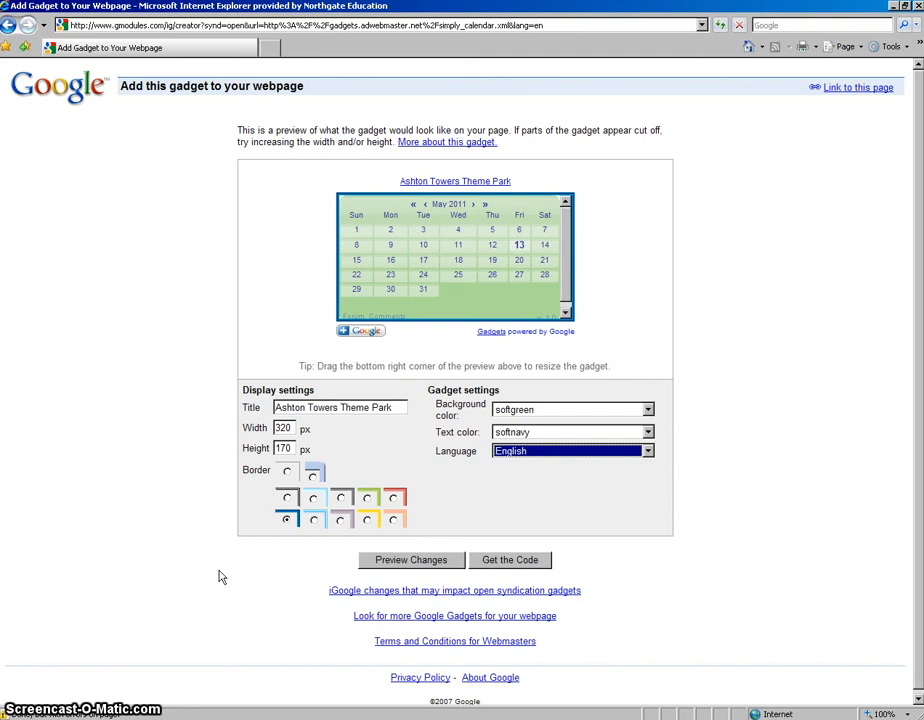
Generate the HTML code for the customised calendar gadget and copy all of it.
click(510, 561)
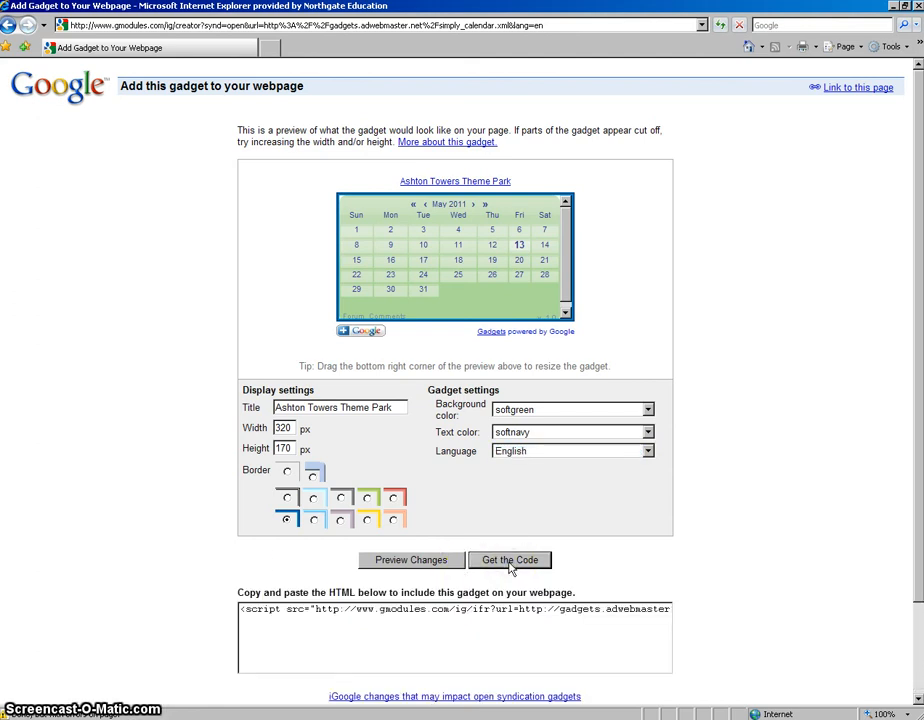
click(451, 608)
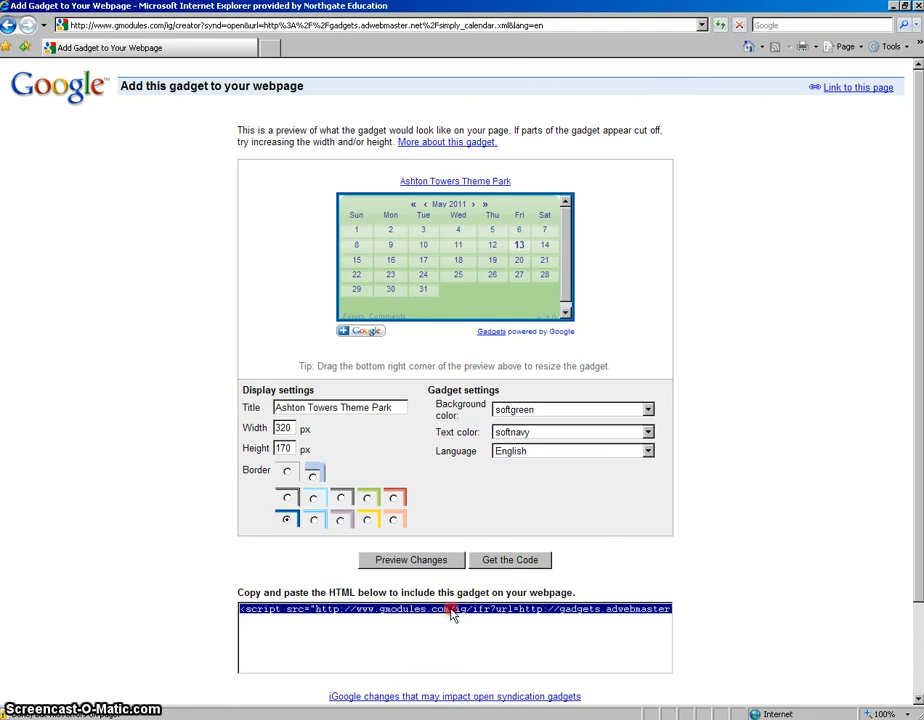
right_click(452, 613)
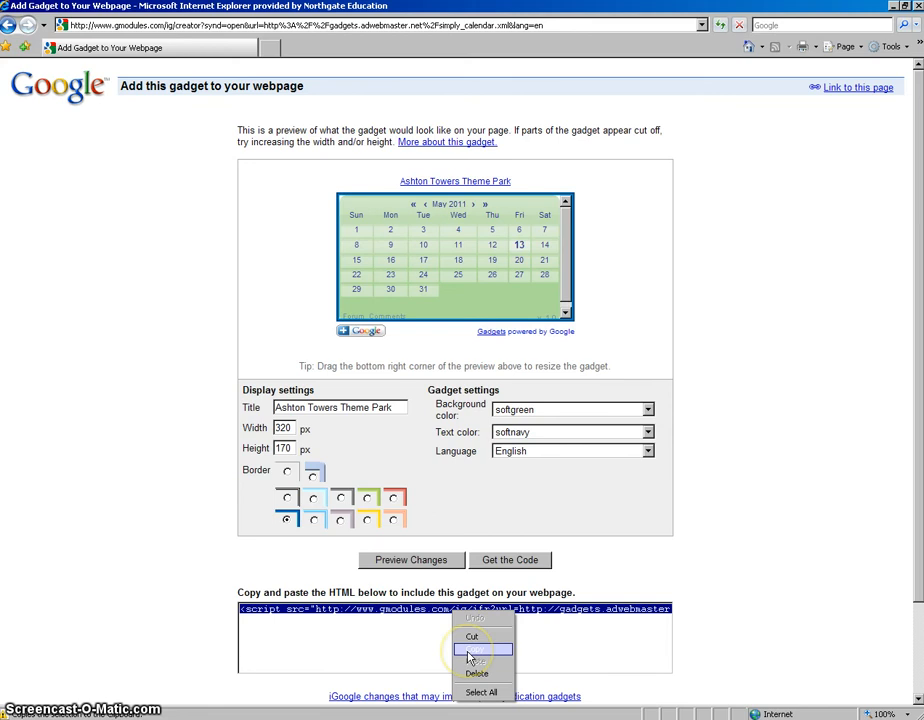
click(469, 655)
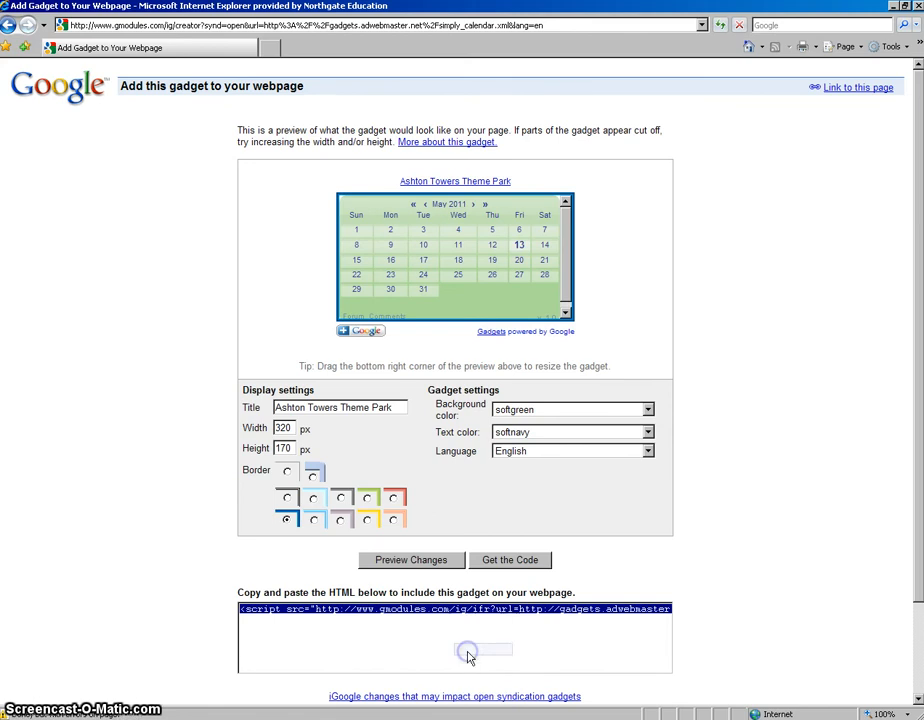
Switch to Dreamweaver and place the cursor in the gap between the homepage's content table and its footer table.
click(894, 8)
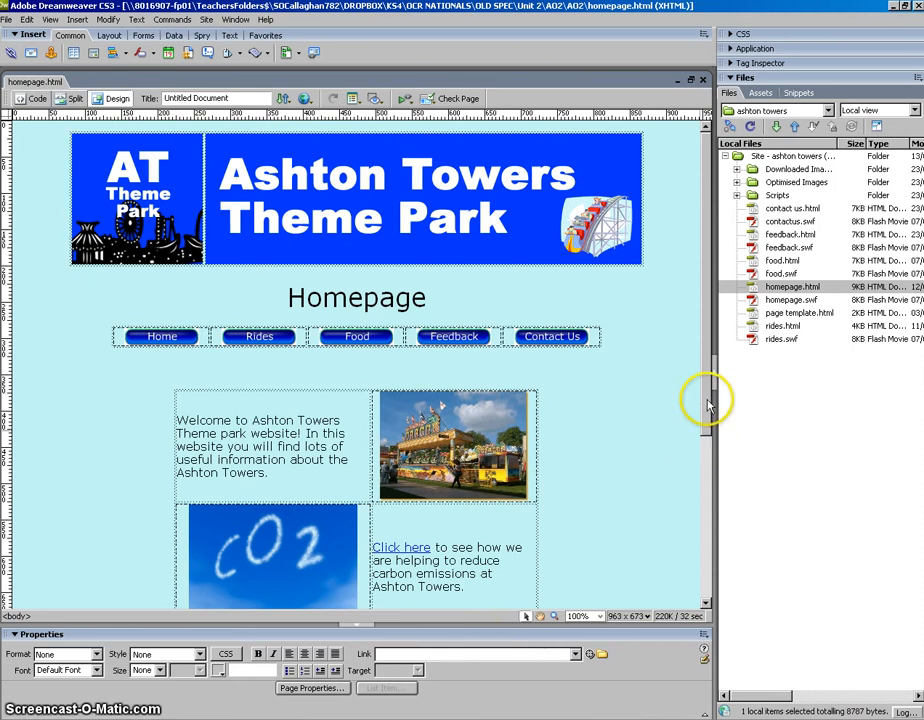
drag(707, 396, 704, 510)
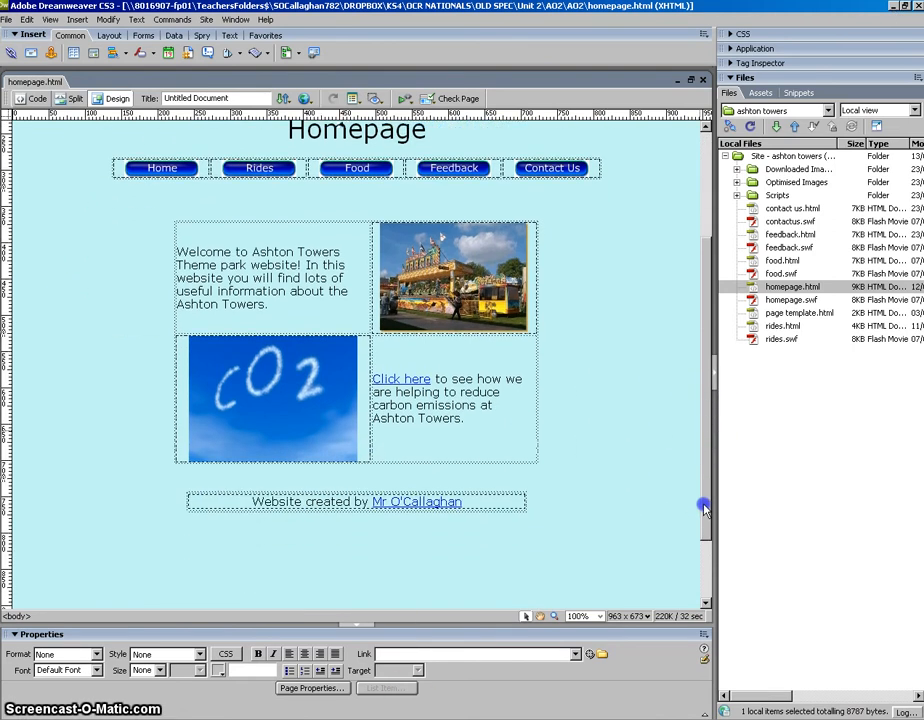
click(382, 476)
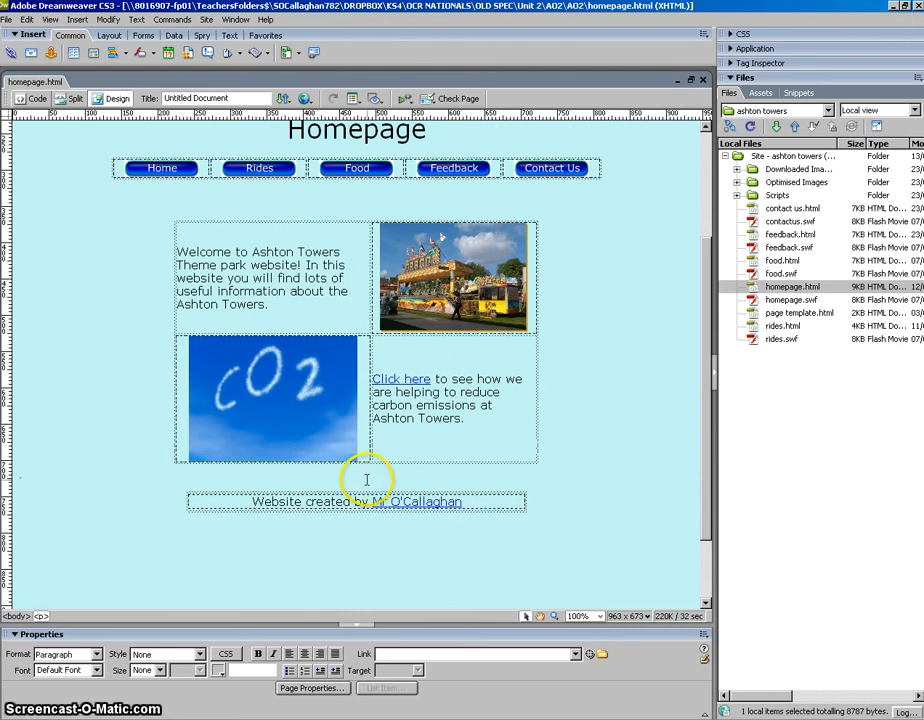
click(366, 480)
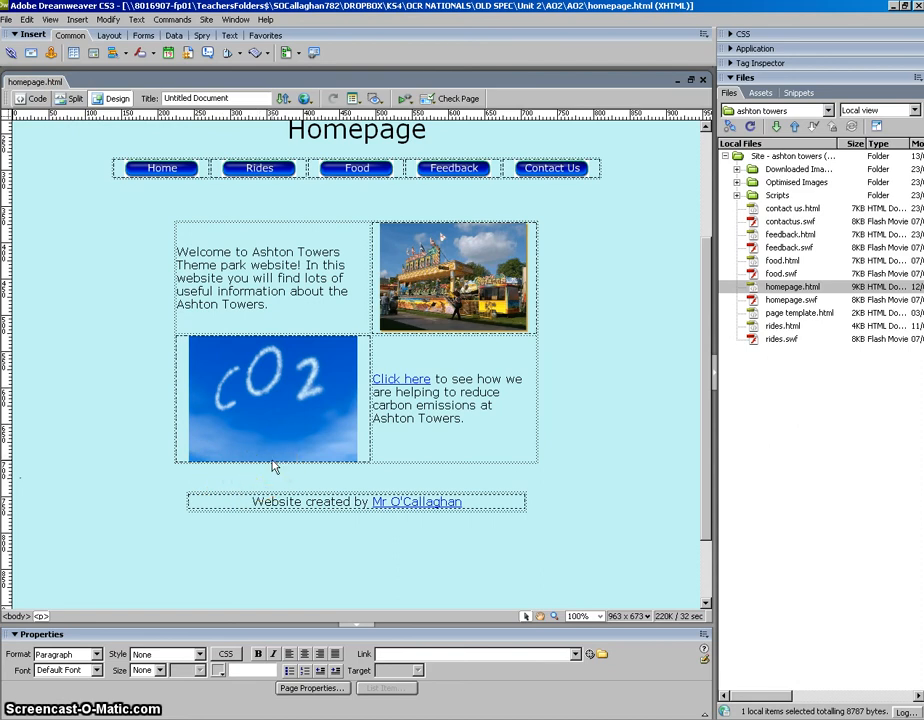
Show code and design together and delete the empty <p></p> tags on line 127 of homepage.html.
click(73, 100)
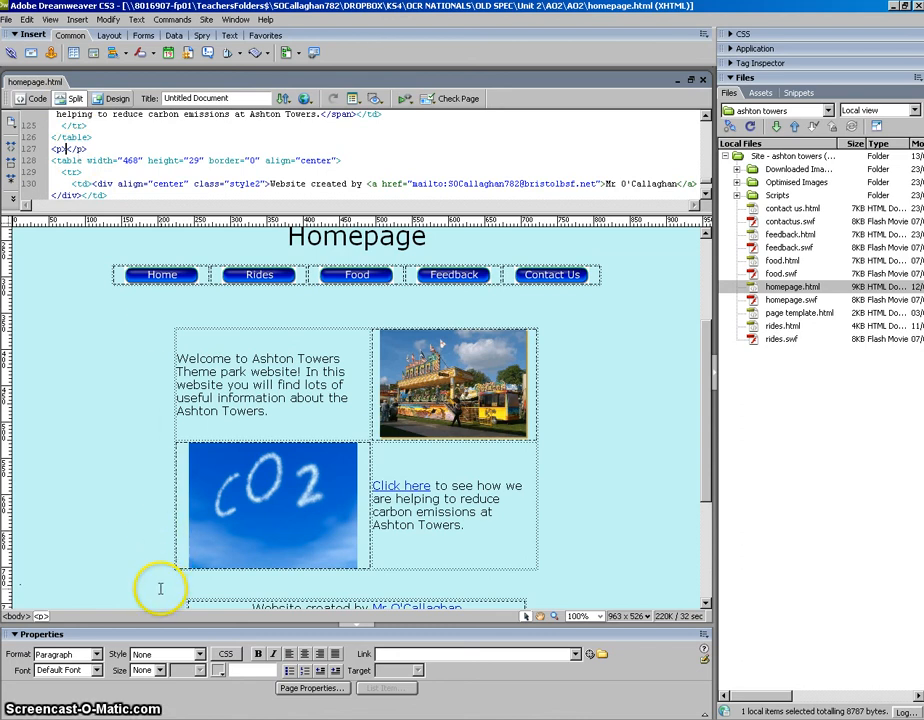
click(68, 149)
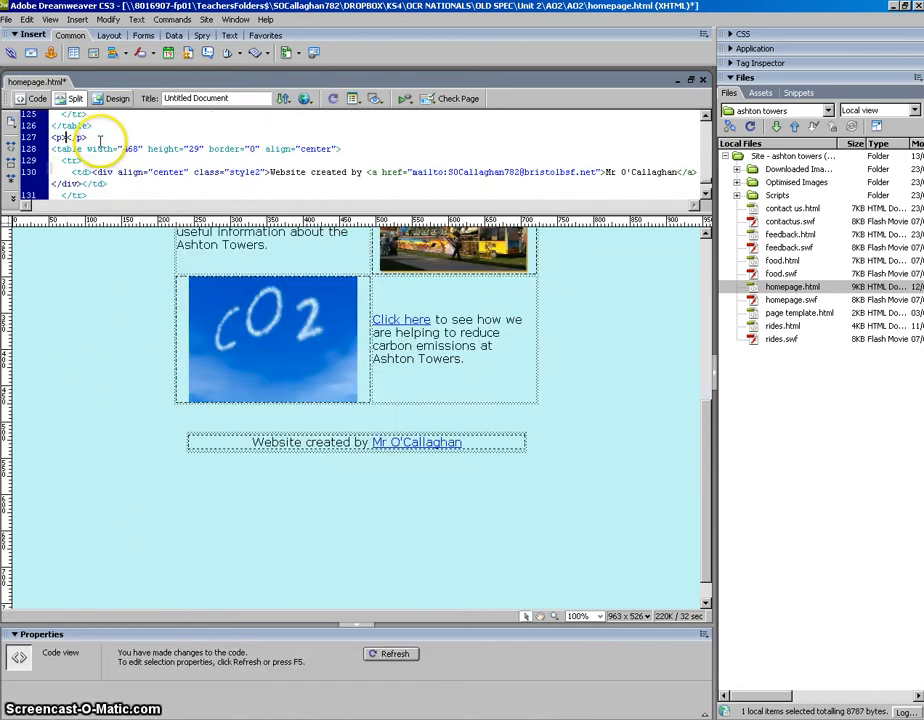
drag(96, 137, 50, 137)
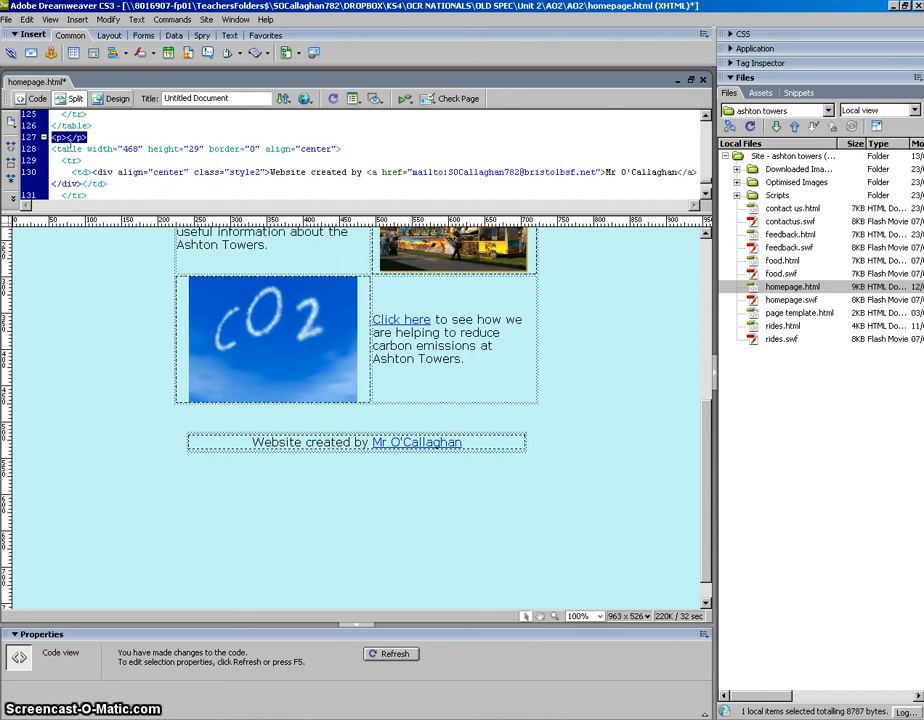
key(Delete)
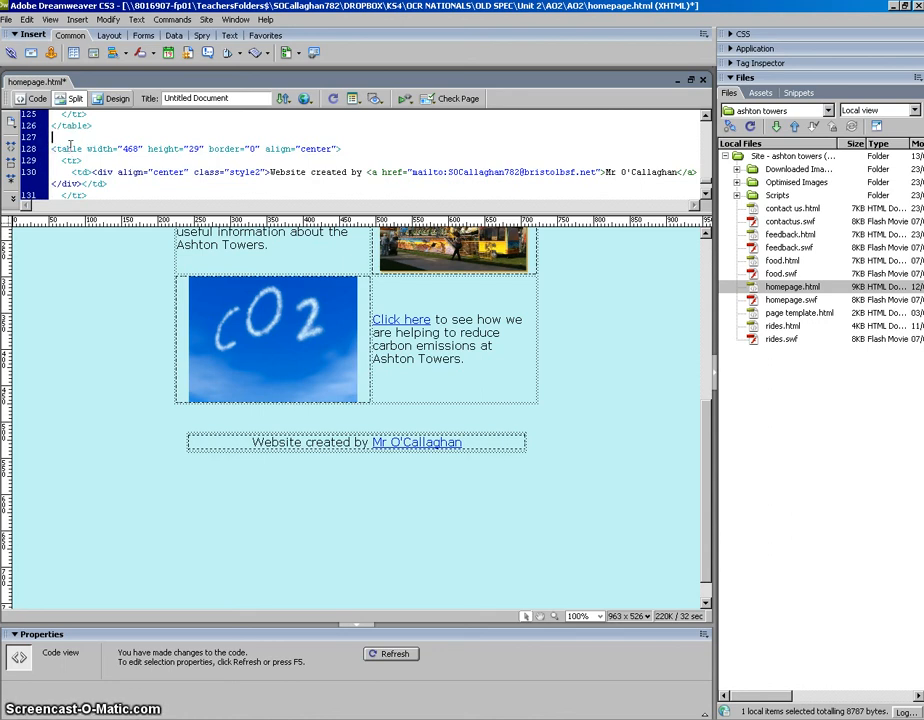
Paste the copied calendar gadget script on the empty line 127 and save homepage.html.
click(53, 137)
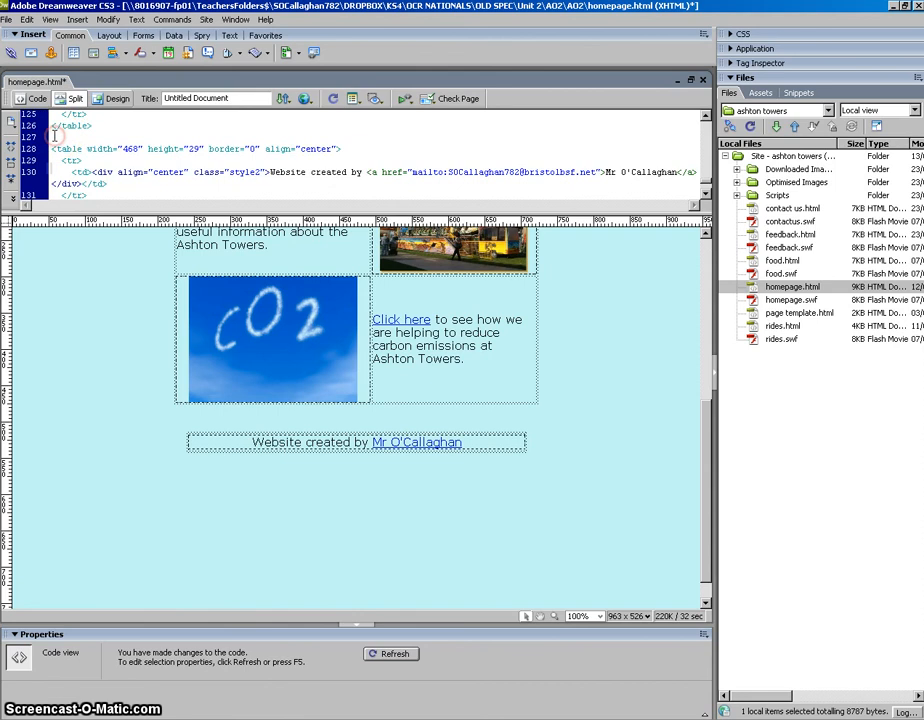
right_click(54, 137)
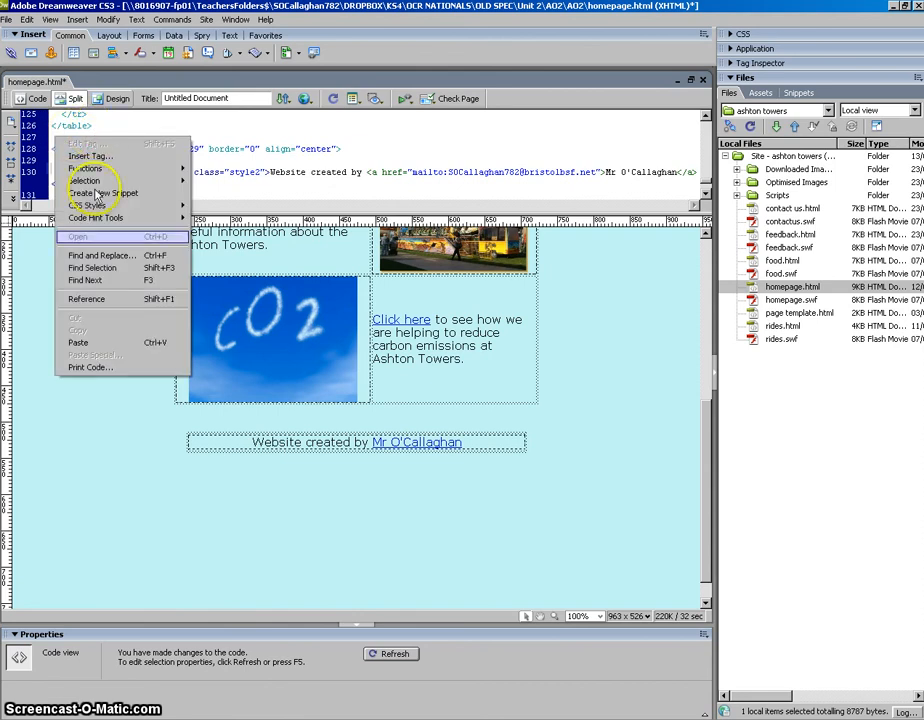
click(87, 343)
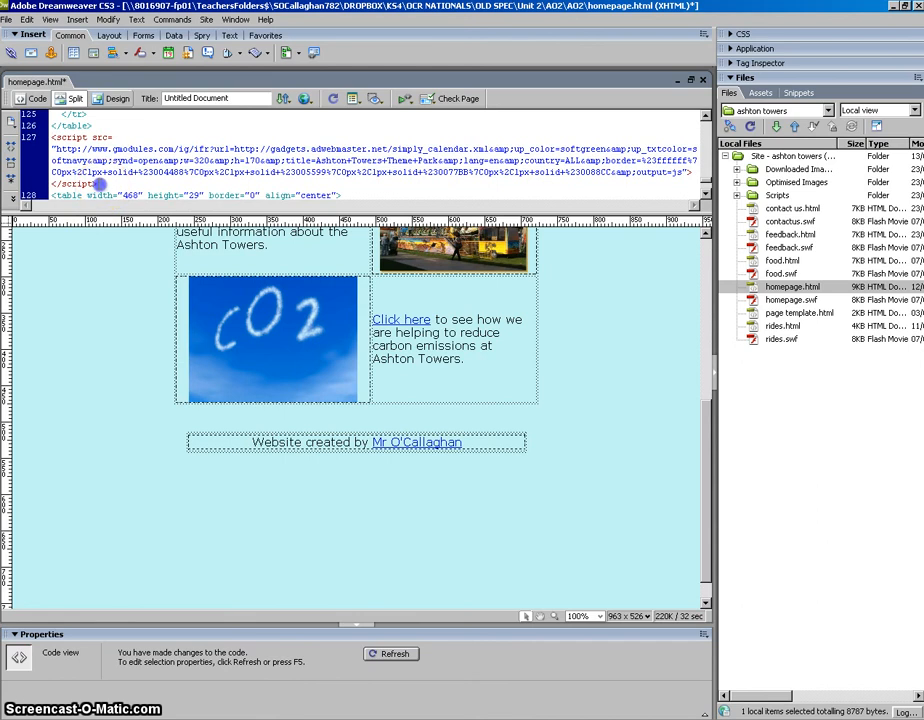
drag(100, 185, 52, 141)
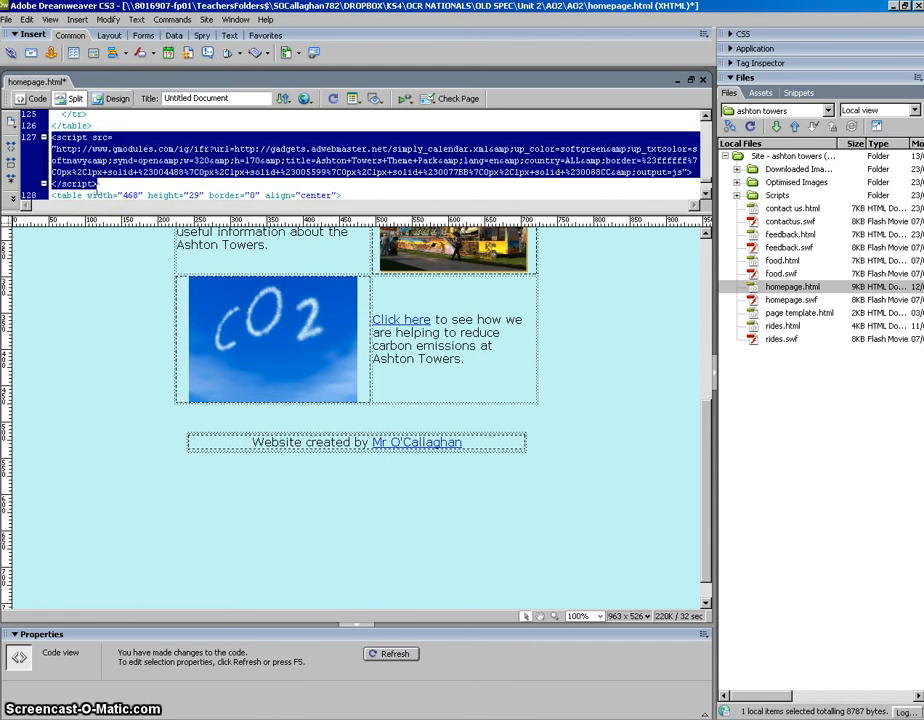
click(128, 183)
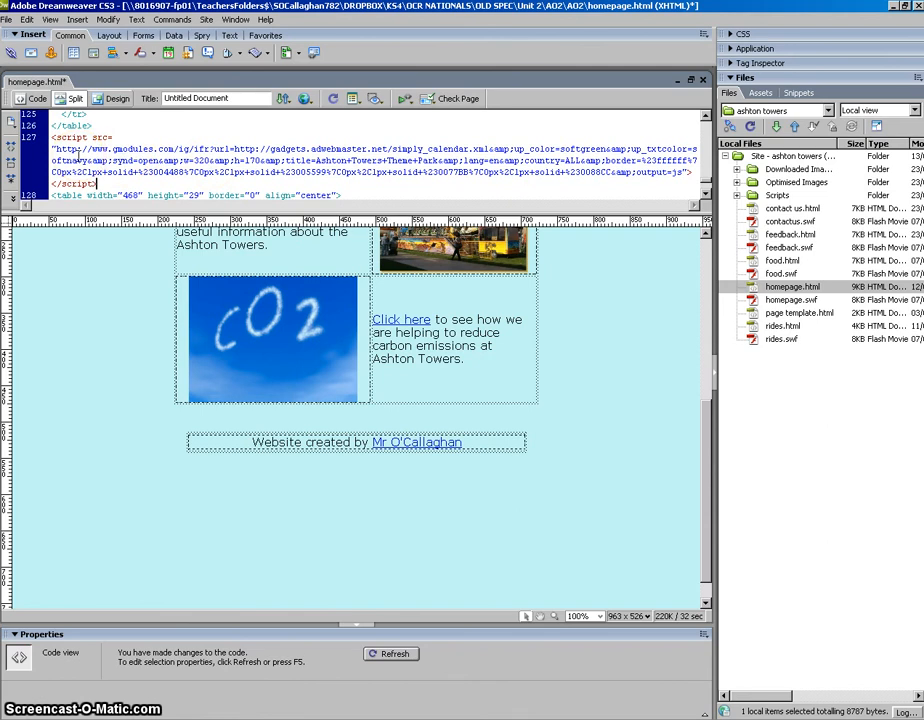
key(ctrl+s)
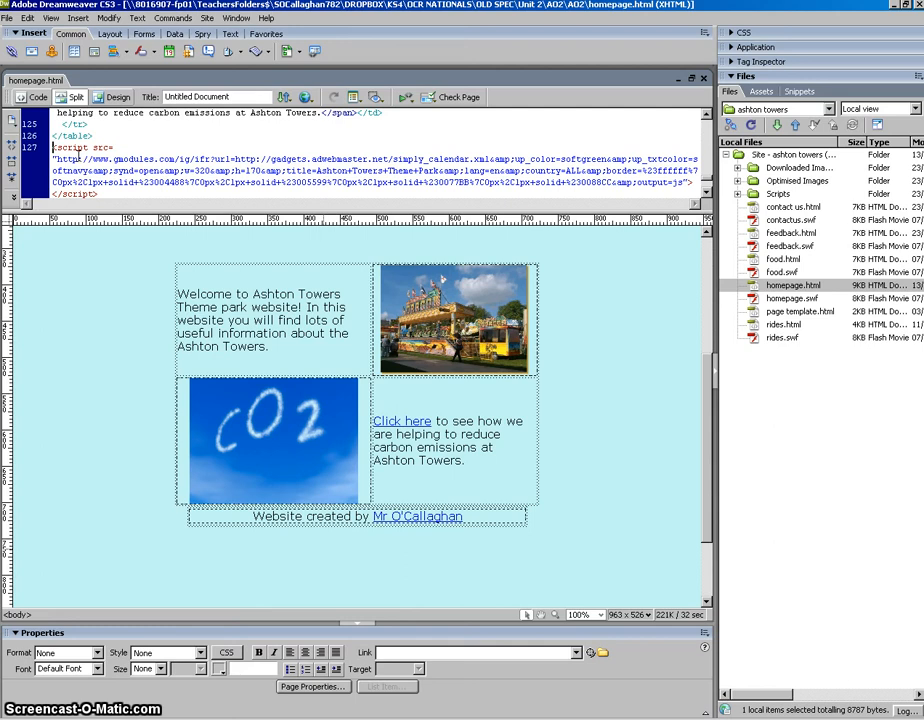
Wrap the calendar gadget script on line 127 of homepage.html in <center> and </center> tags.
key(ctrl+v)
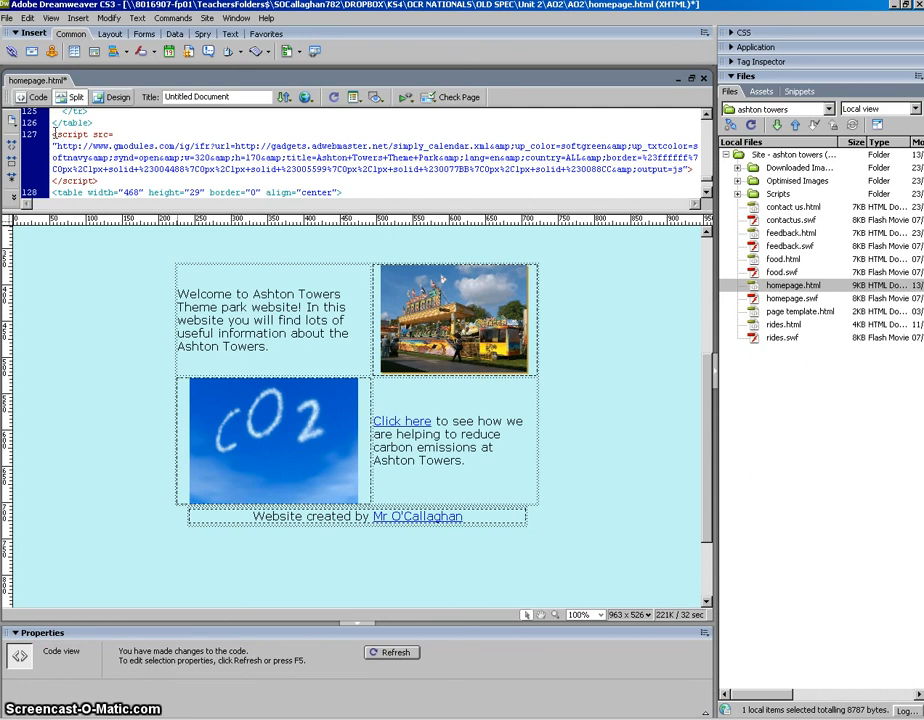
text(<)
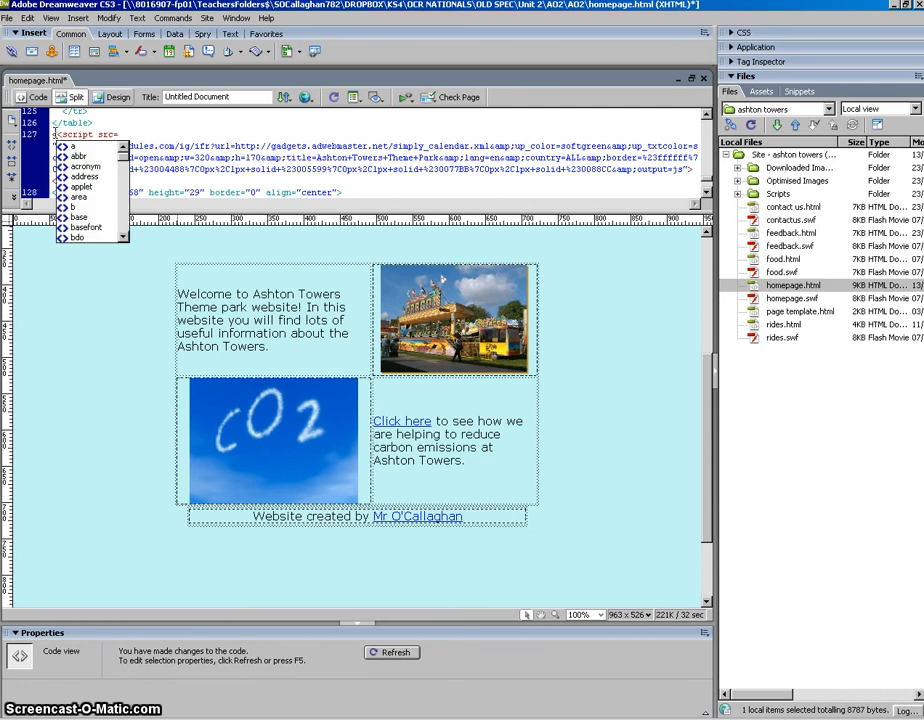
text(center)
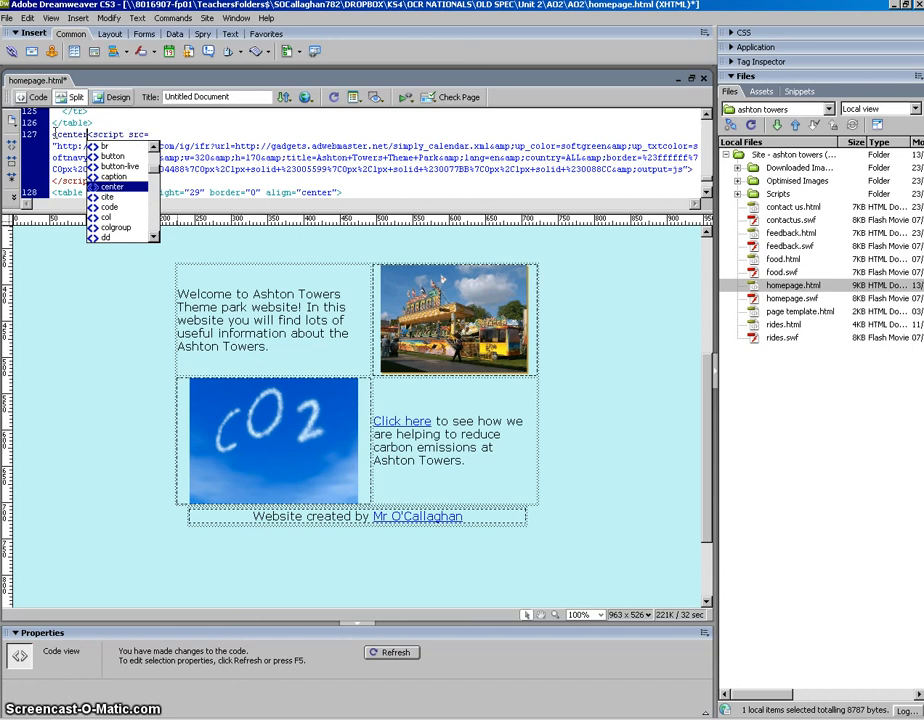
text(>)
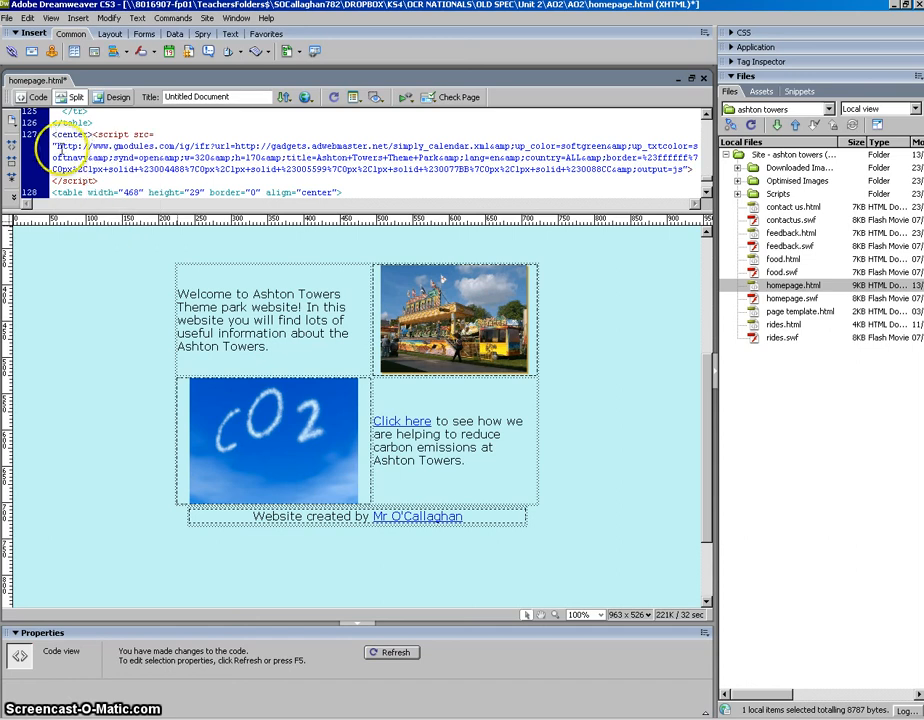
click(110, 181)
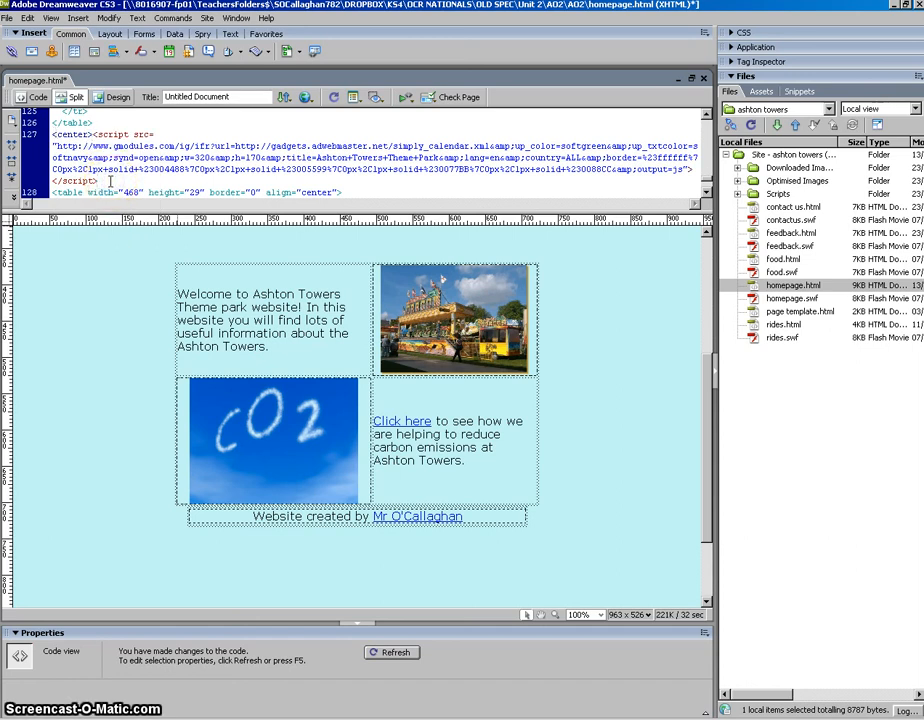
text(</center>)
From the design-only view, save homepage.html and preview it in the browser to check the calendar's placement above the footer.
click(113, 97)
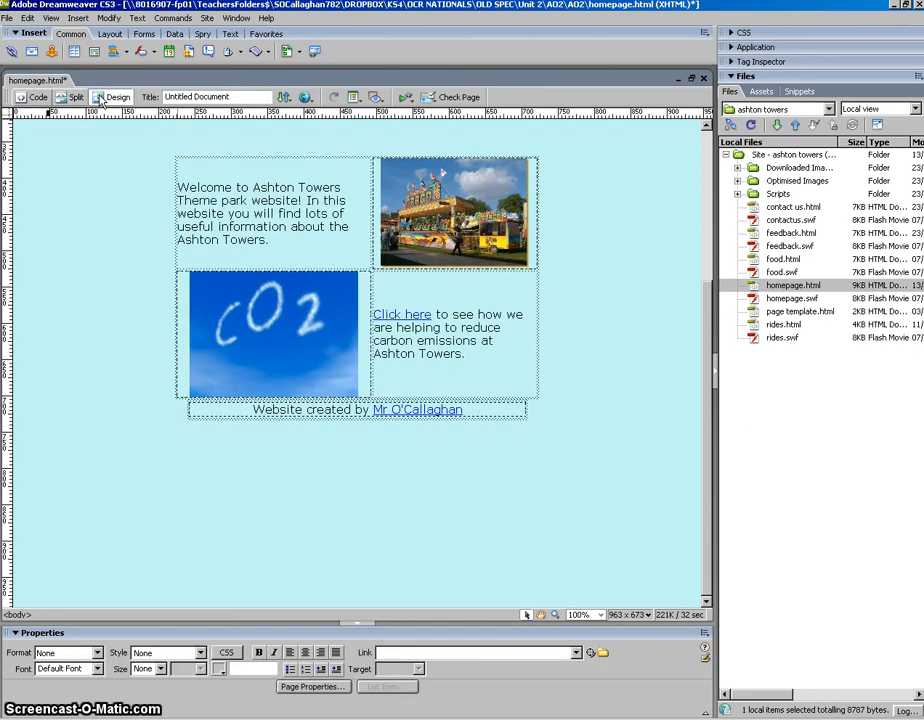
key(F12)
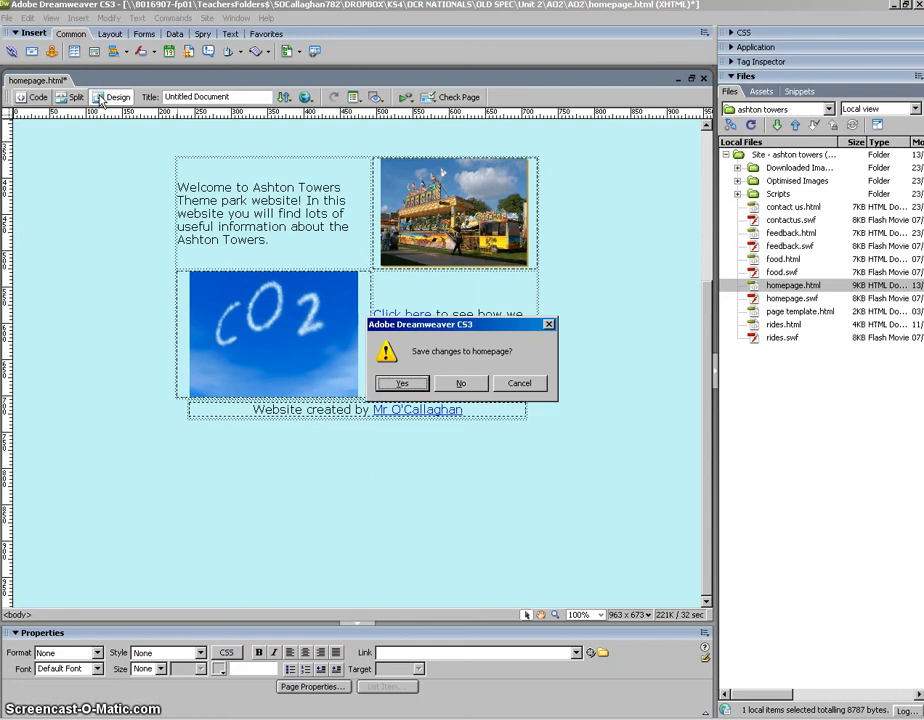
click(401, 384)
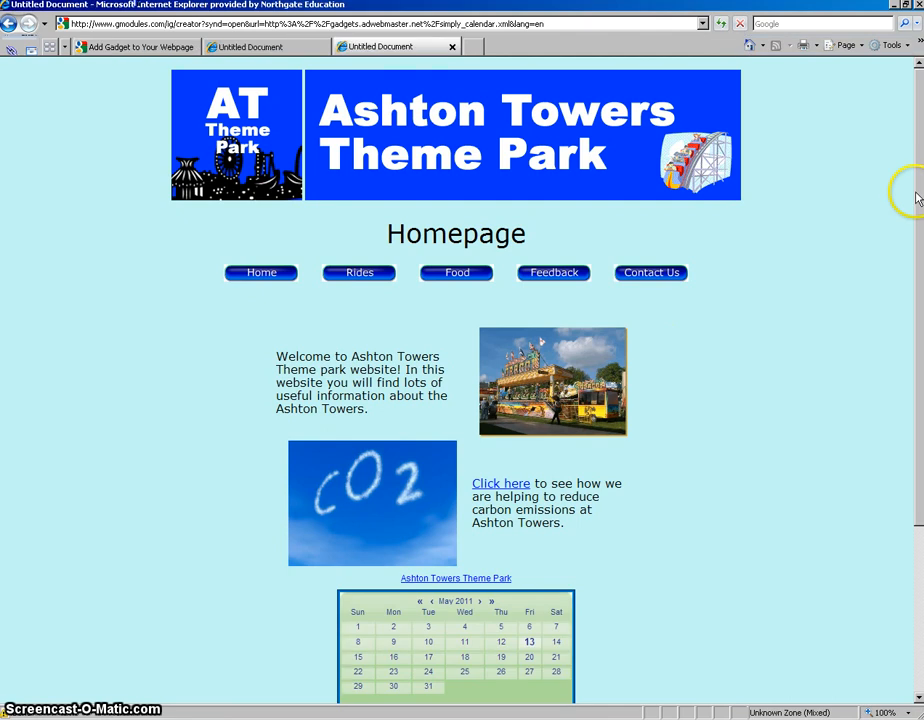
drag(916, 193, 908, 308)
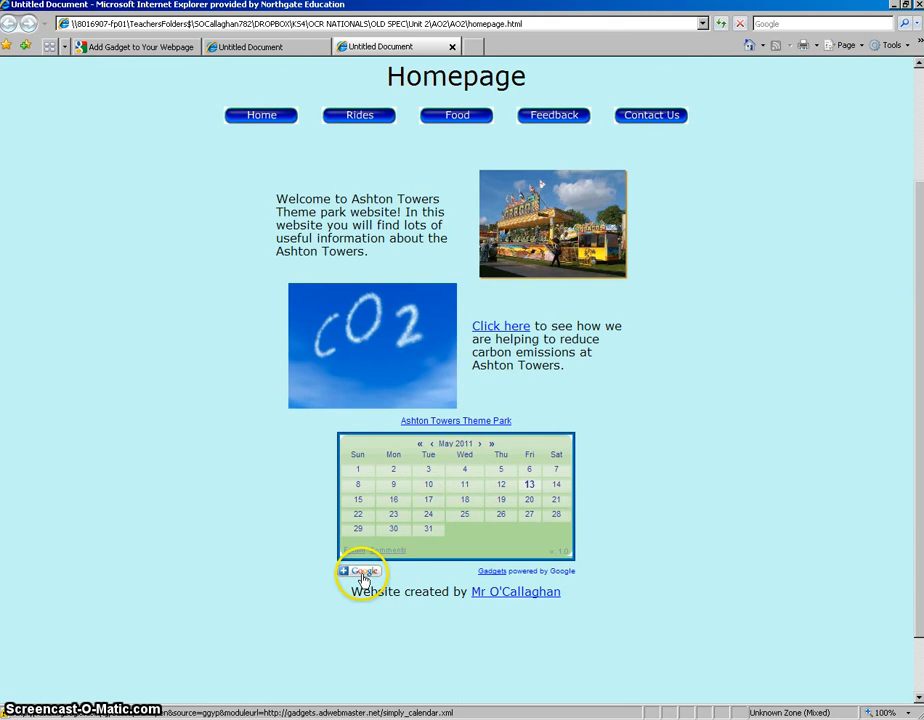
drag(914, 454, 913, 313)
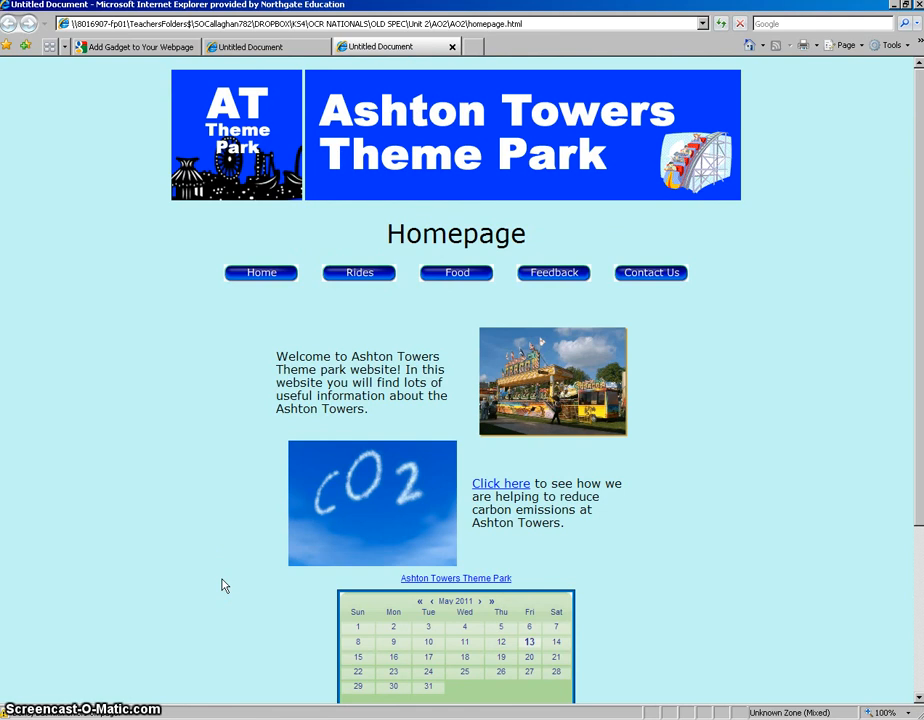
click(170, 627)
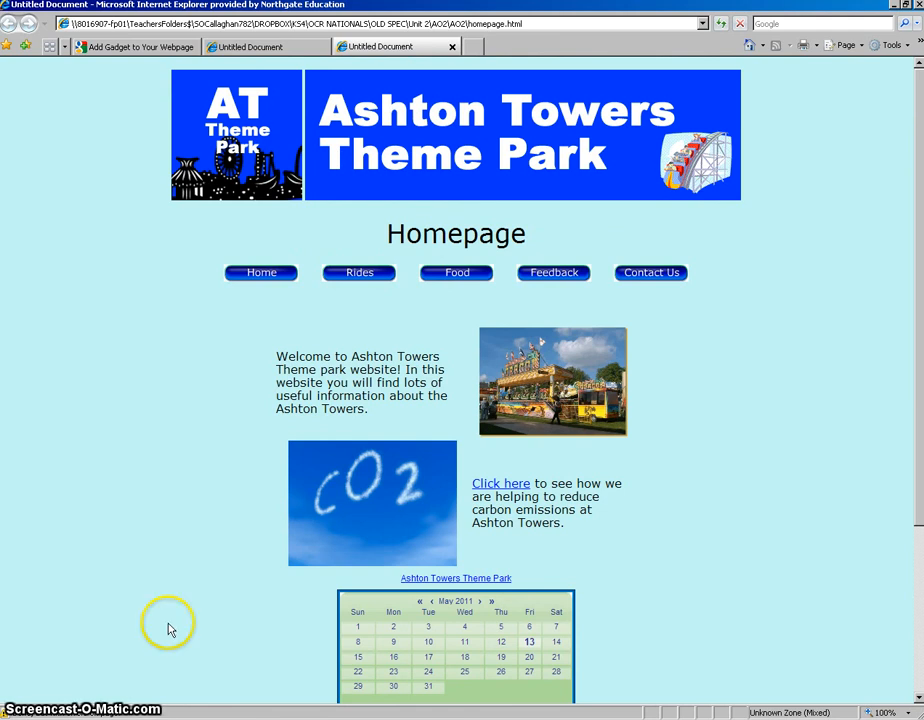